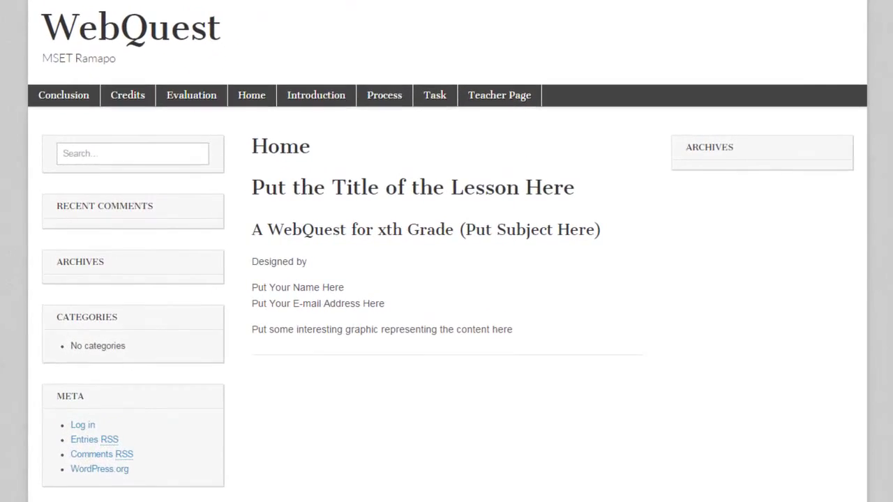
Step: Sign in to the WebQuest site with the saved username suggestion and the account password
click(83, 425)
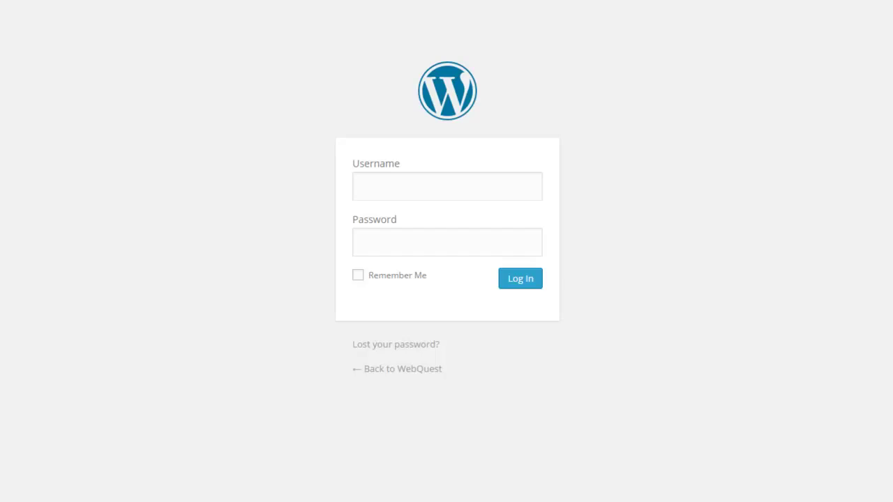
click(366, 192)
text(e)
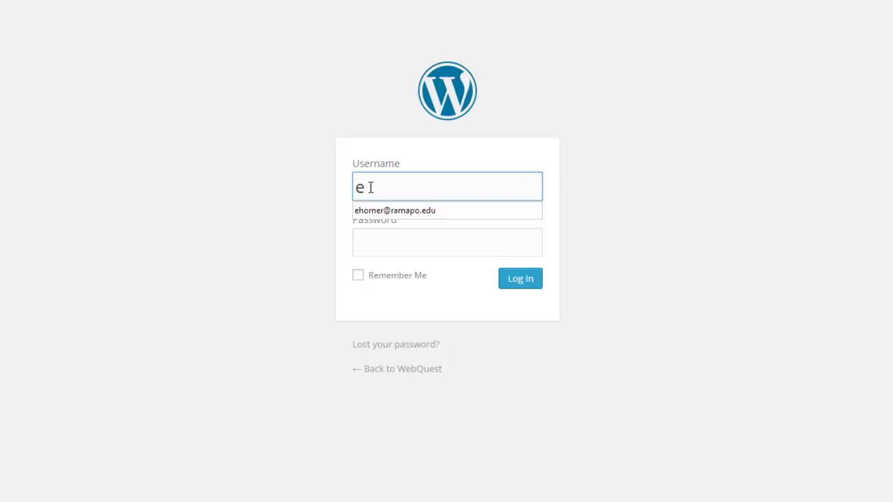
key(Down)
key(Tab)
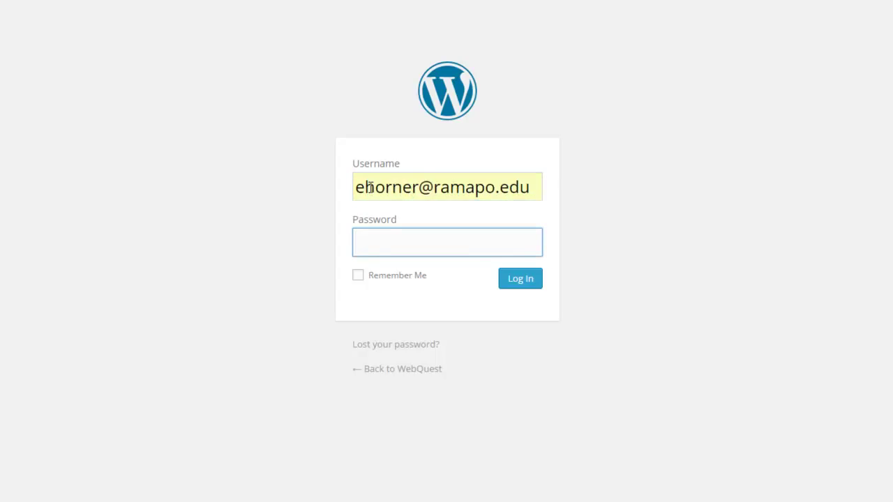
text(•••••)
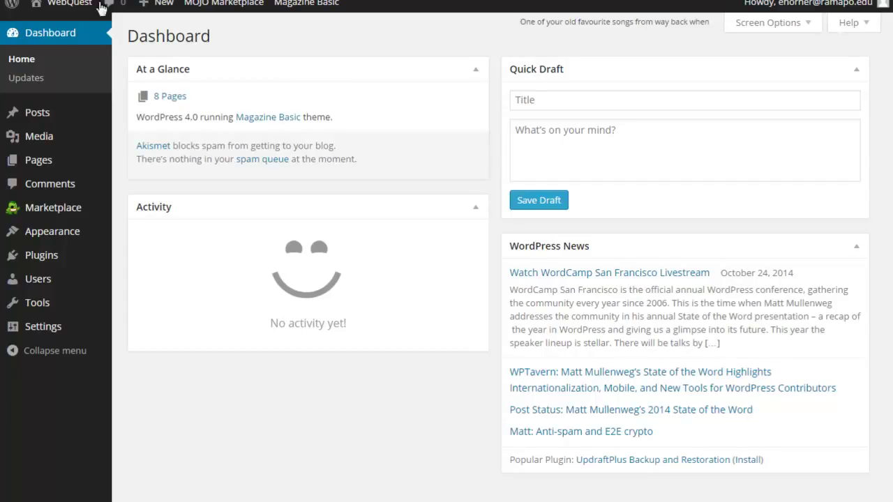
Step: Go to Appearance > Menus to reach the Edit Menus screen
mouse_move(60, 233)
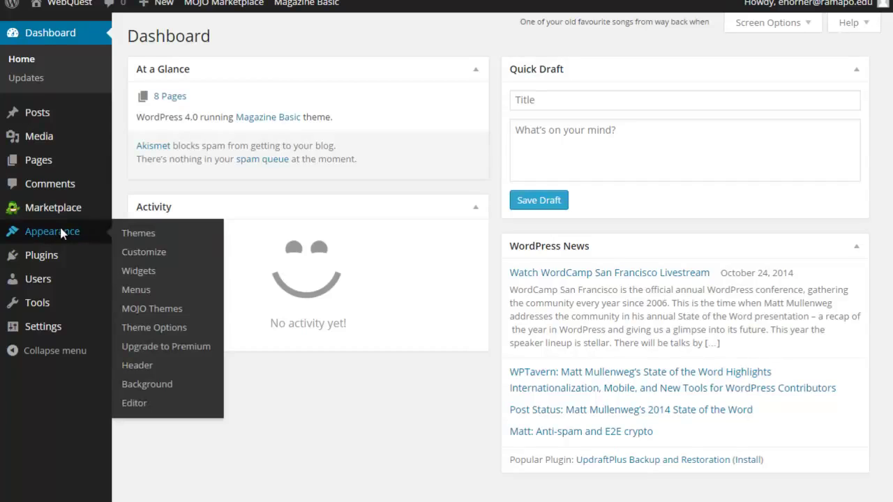
click(61, 232)
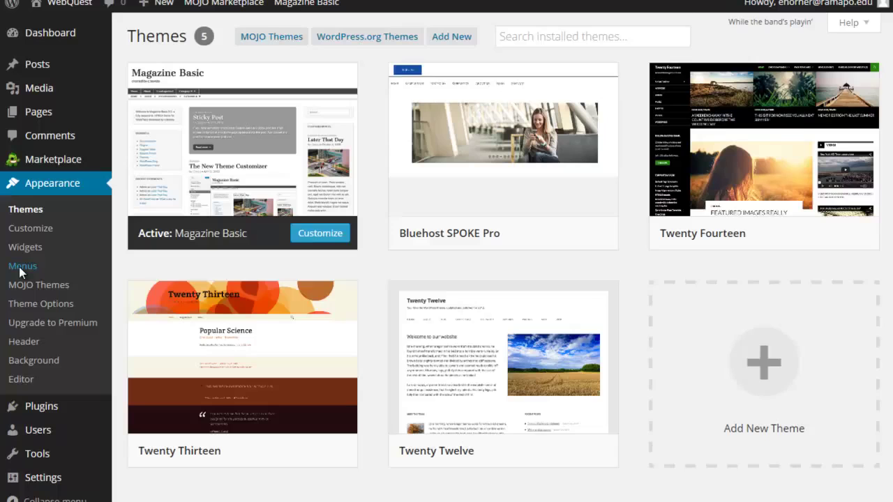
click(21, 266)
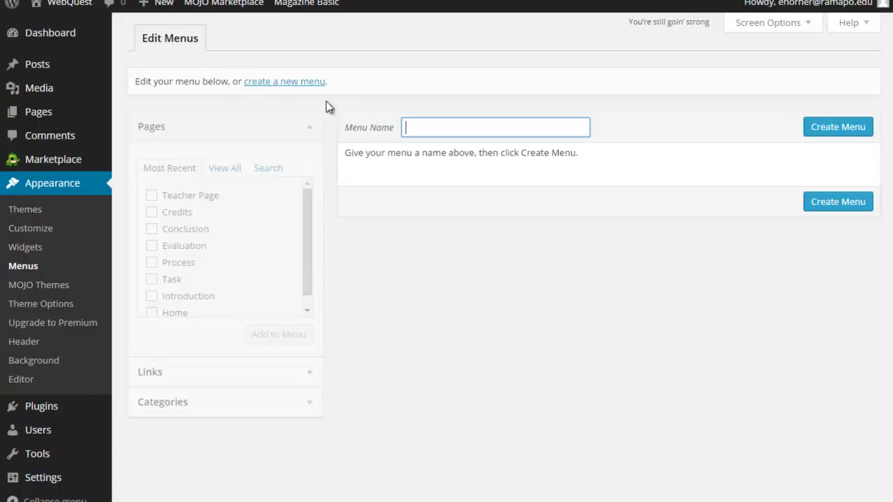
Step: Create a menu named 'Main Nav', tick the Primary Menu location, and save it
click(450, 122)
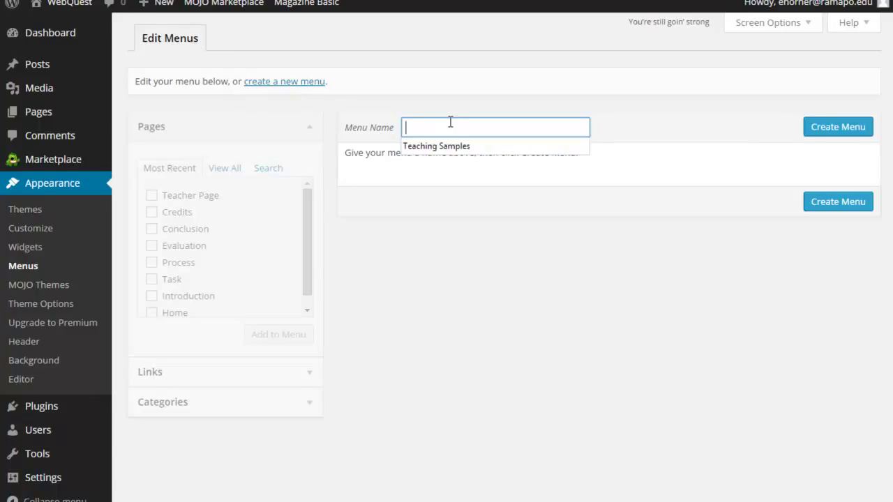
text(Main Nav)
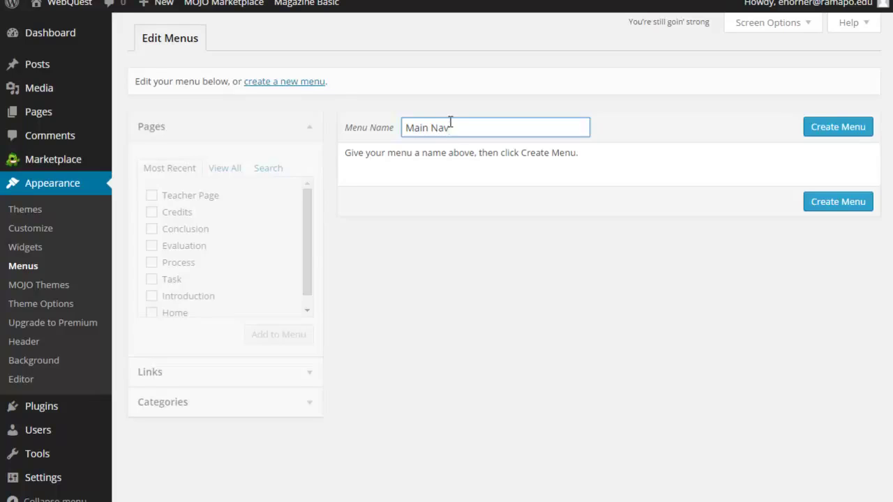
drag(453, 127, 406, 128)
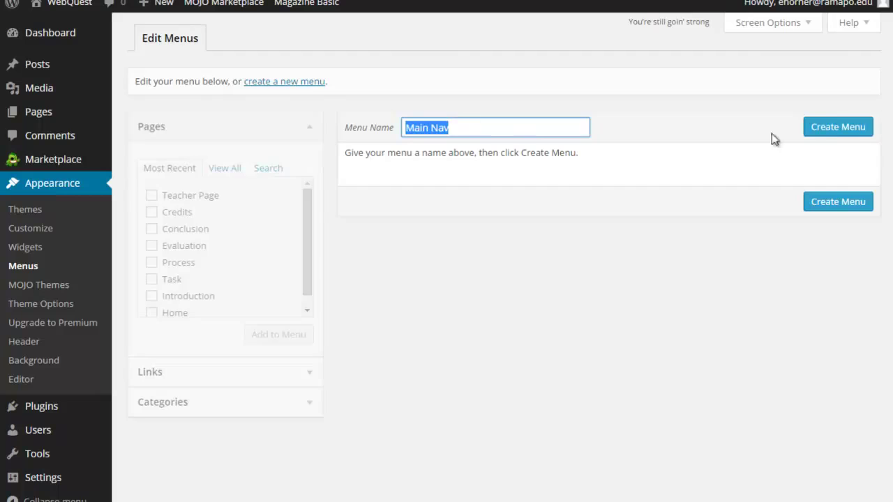
click(835, 129)
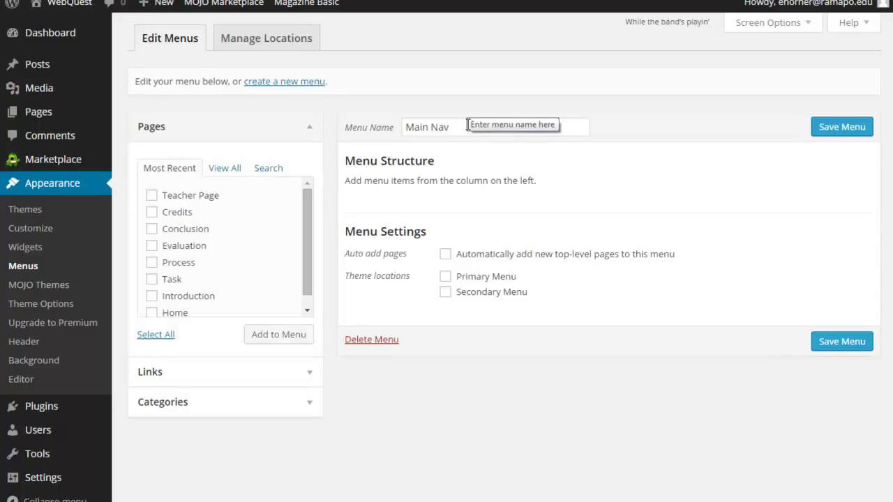
click(445, 277)
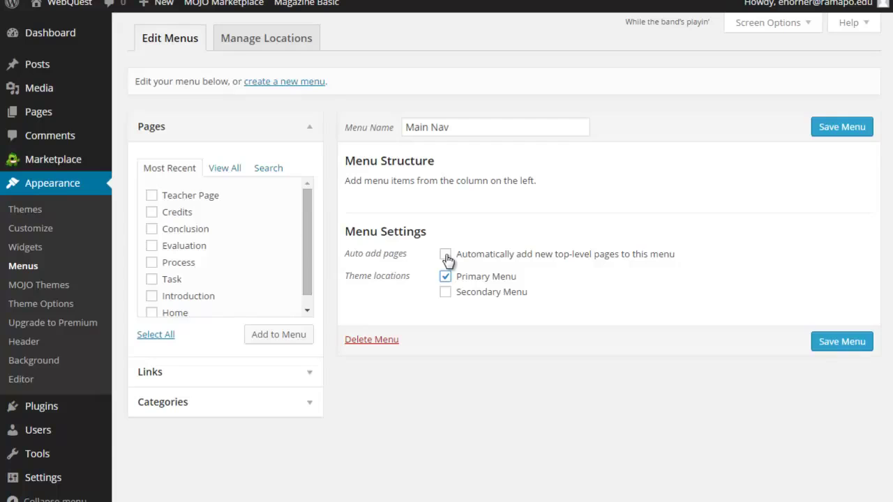
click(830, 127)
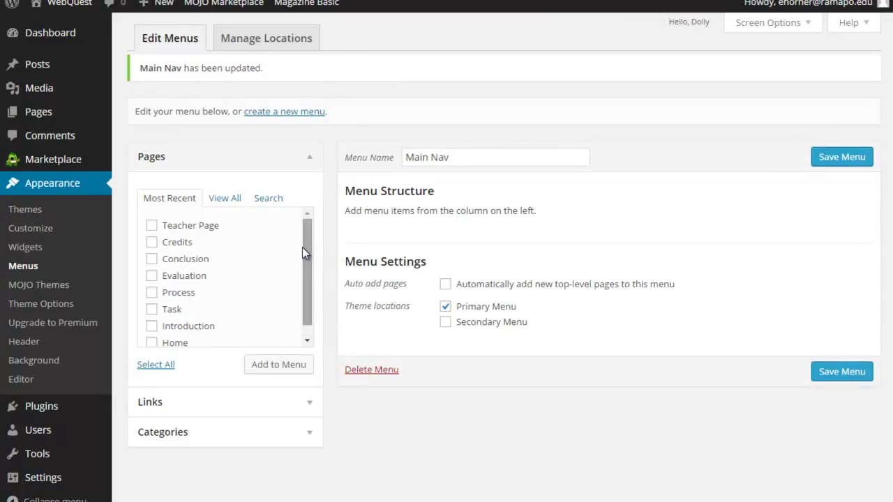
Step: Add the Home and Introduction pages to Main Nav from the Pages box
mouse_move(306, 243)
mouse_down()
mouse_move(306, 286)
mouse_move(304, 241)
mouse_up()
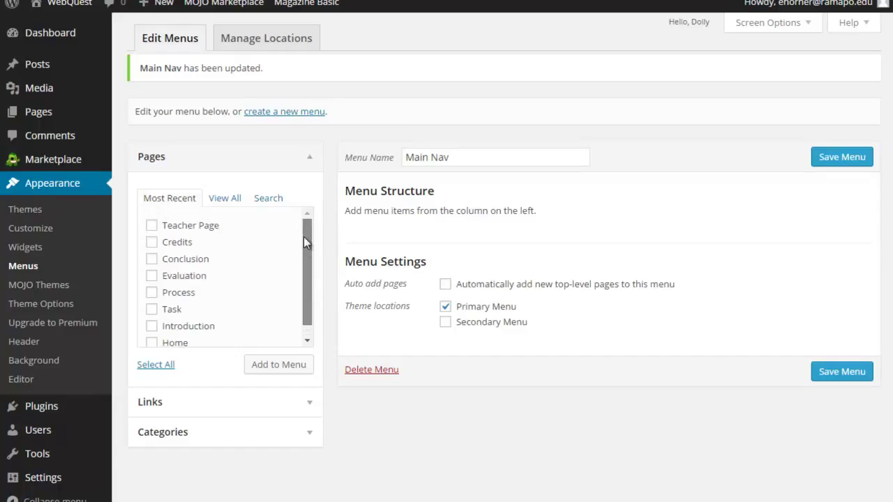
click(153, 165)
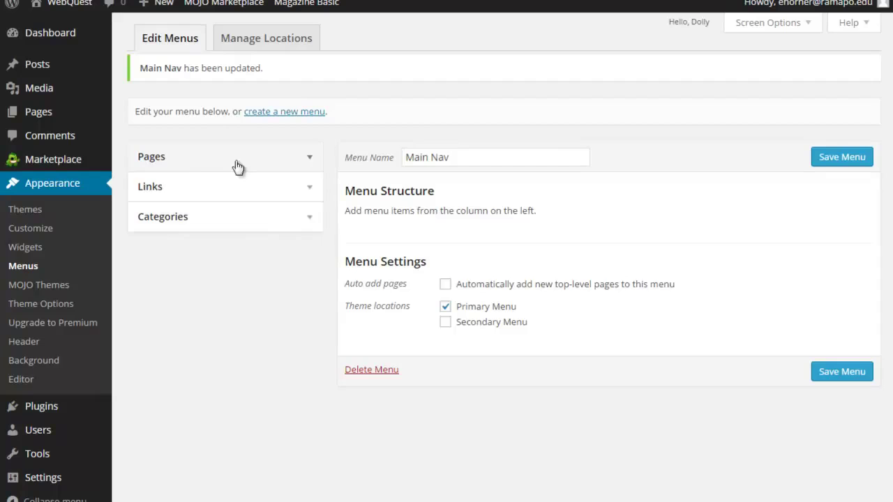
click(157, 188)
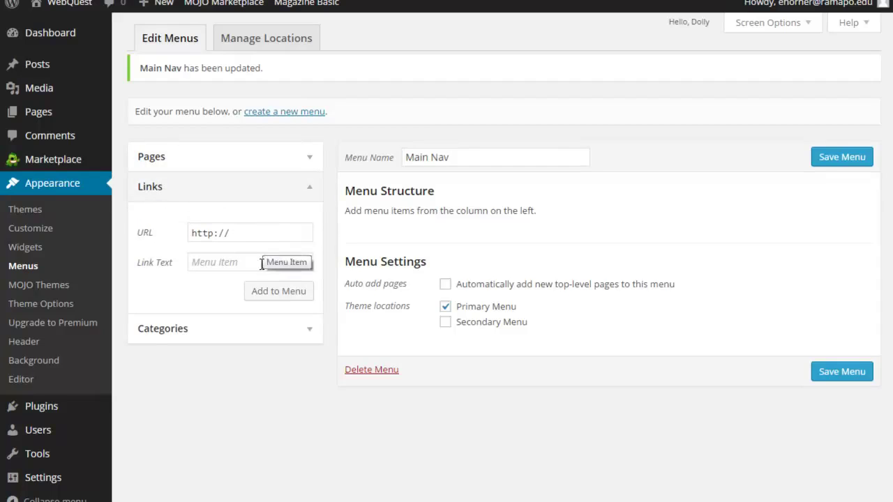
click(161, 162)
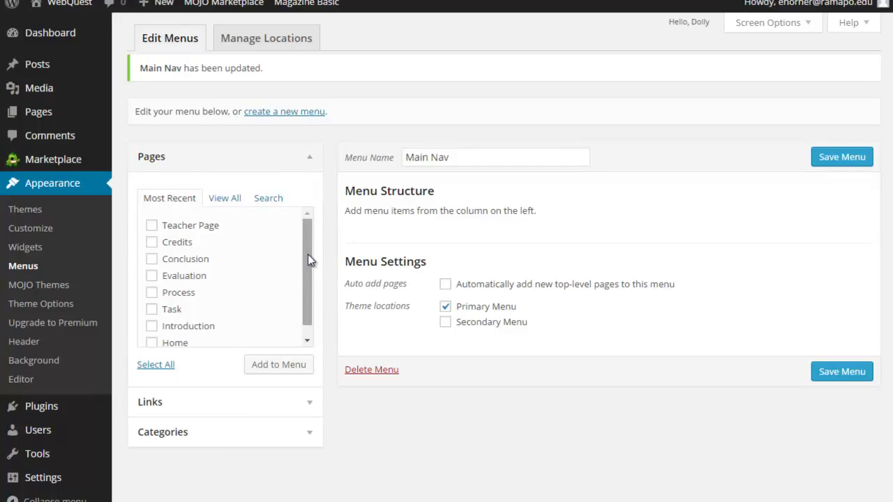
drag(307, 258, 307, 277)
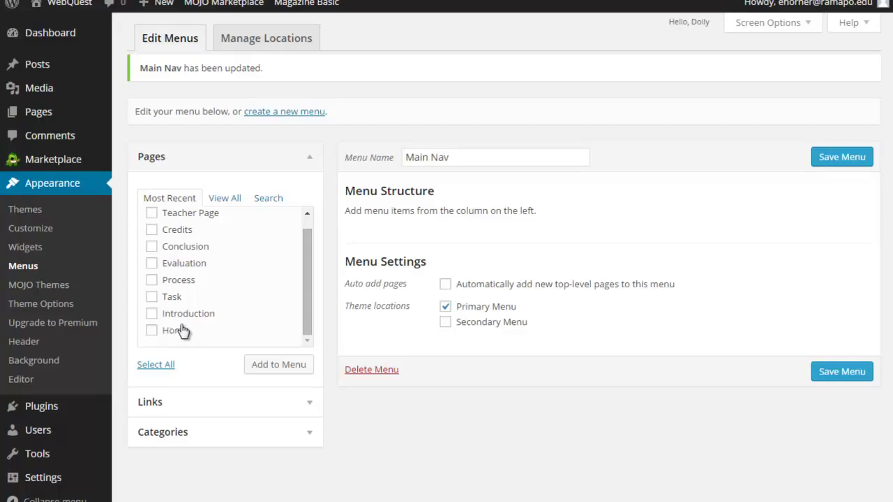
click(153, 331)
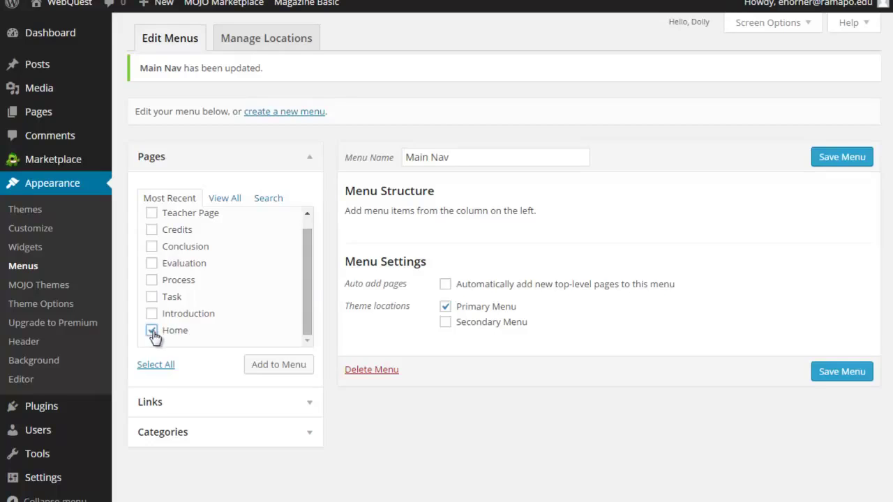
click(288, 371)
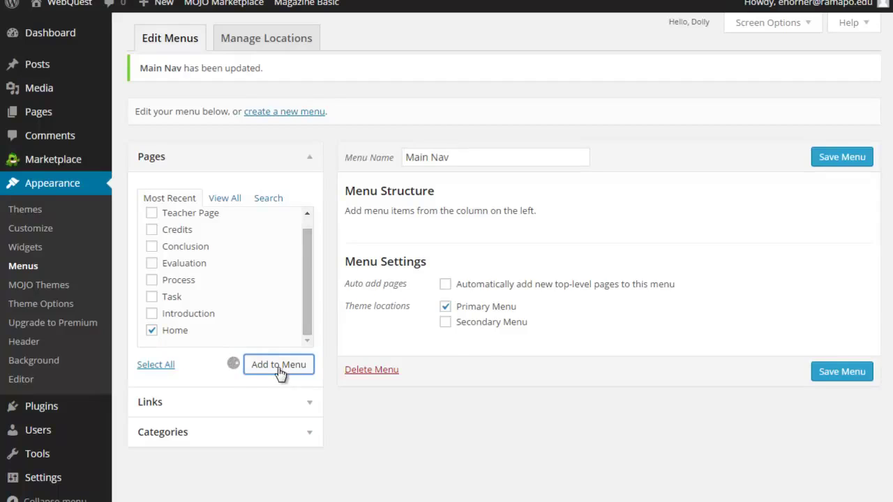
click(153, 314)
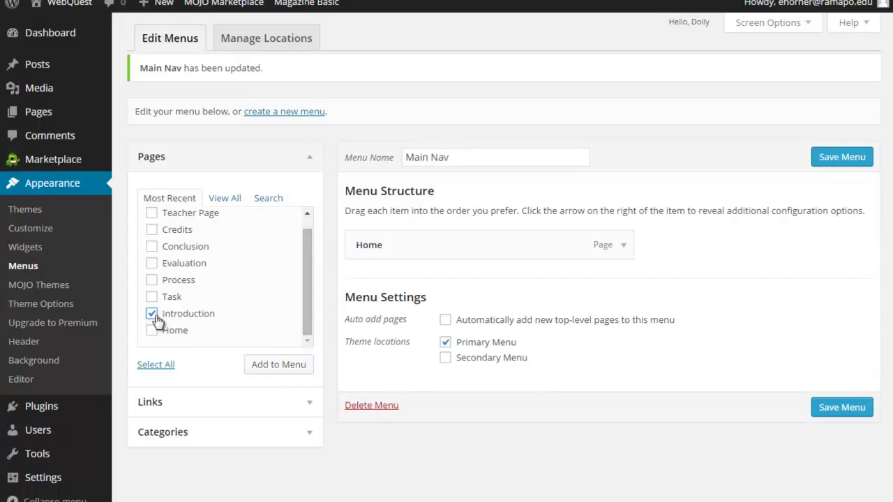
click(282, 372)
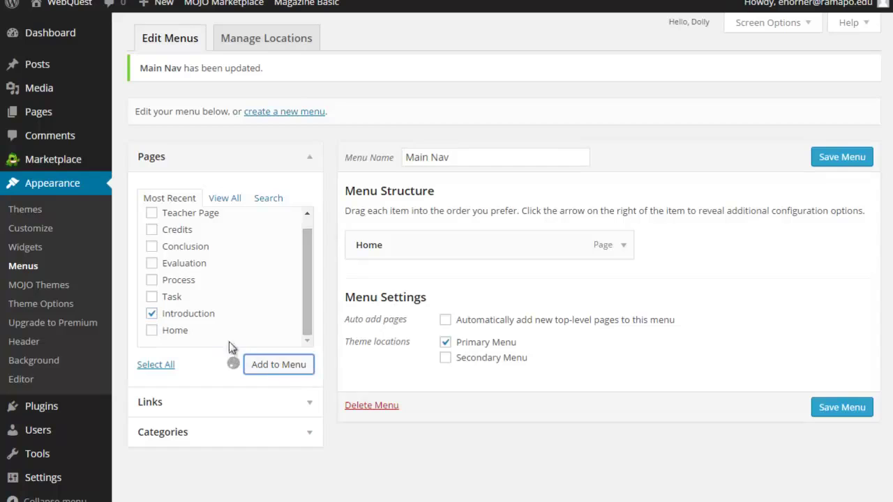
Step: Tick the Task, Process, Conclusion, Credits and Teacher Page pages for adding
click(152, 298)
click(153, 280)
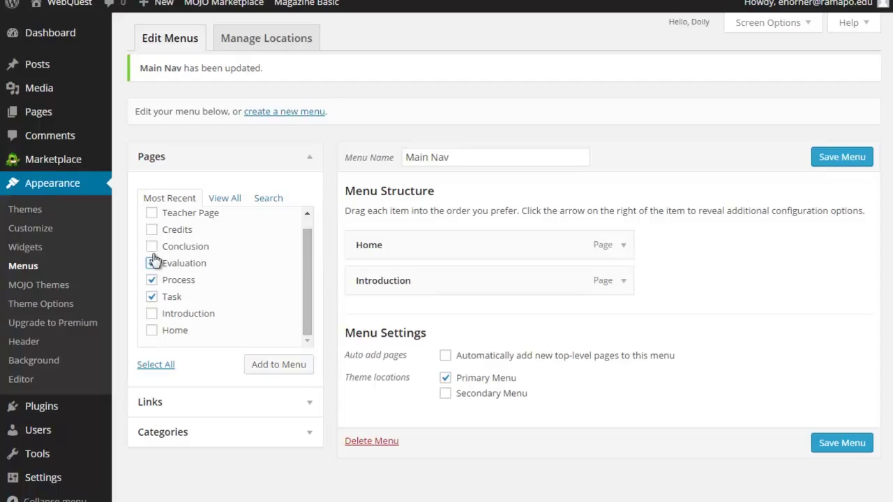
click(151, 246)
click(151, 229)
click(151, 213)
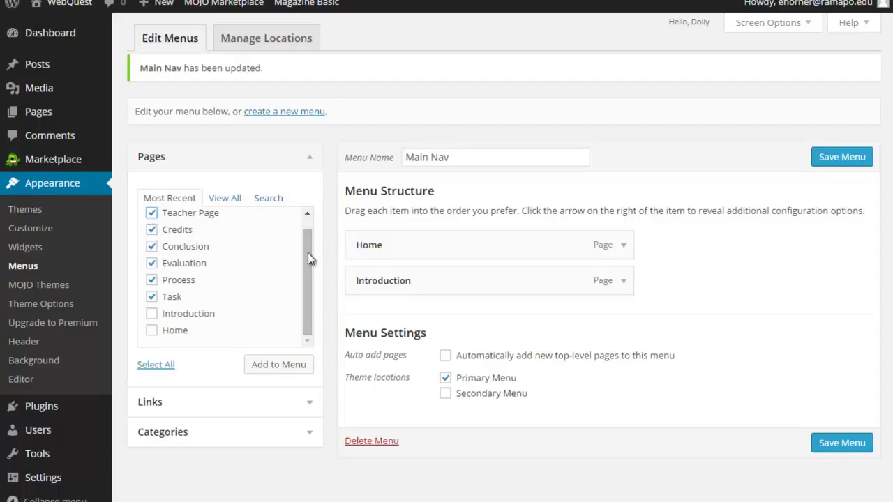
drag(308, 253, 310, 286)
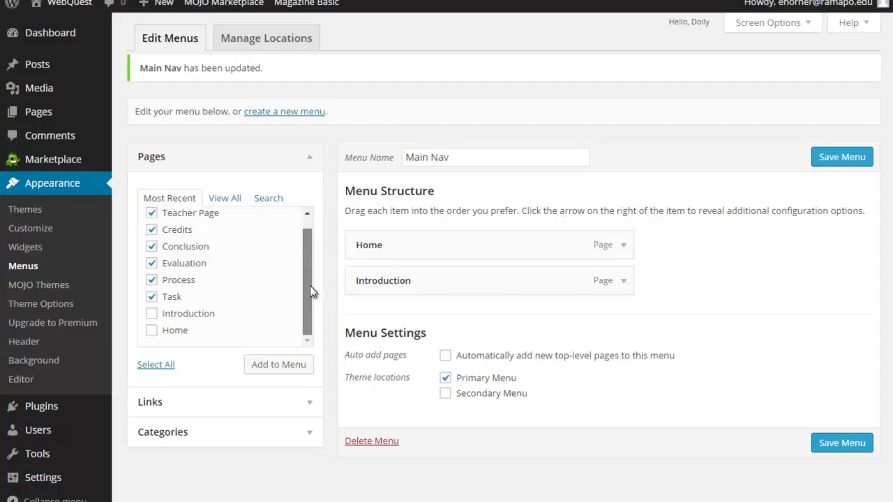
Step: Add the ticked pages, drag Teacher Page to the end, nest Task under Introduction, then save
click(292, 369)
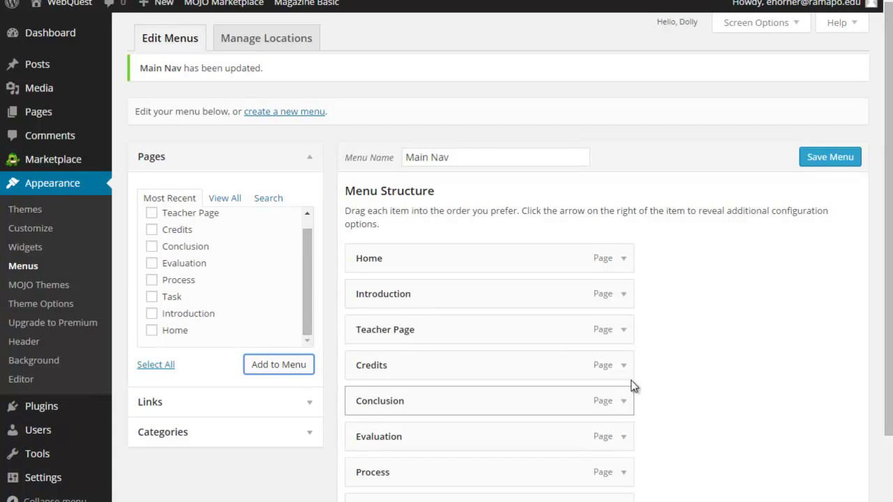
scroll(729, 356, down, 2)
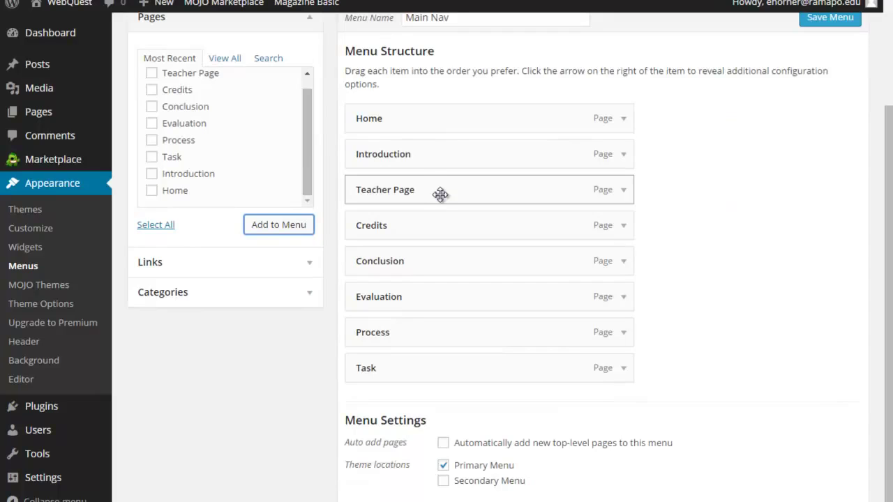
drag(446, 190, 438, 431)
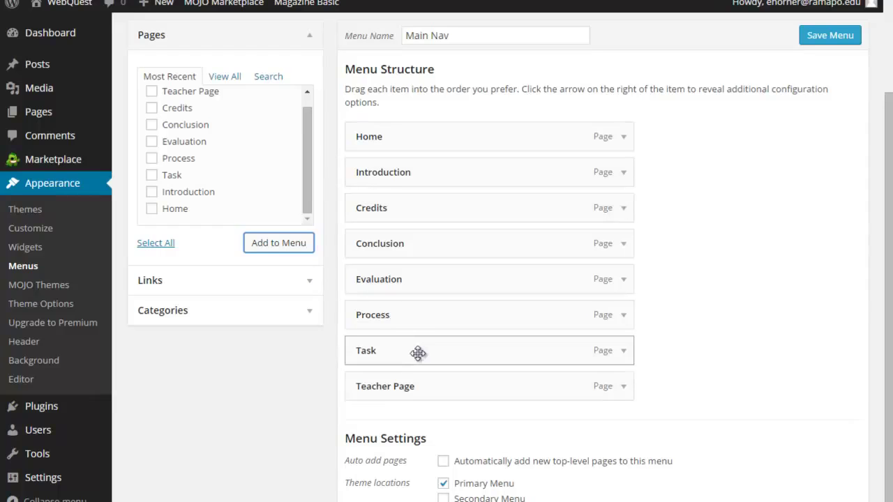
drag(417, 353, 382, 203)
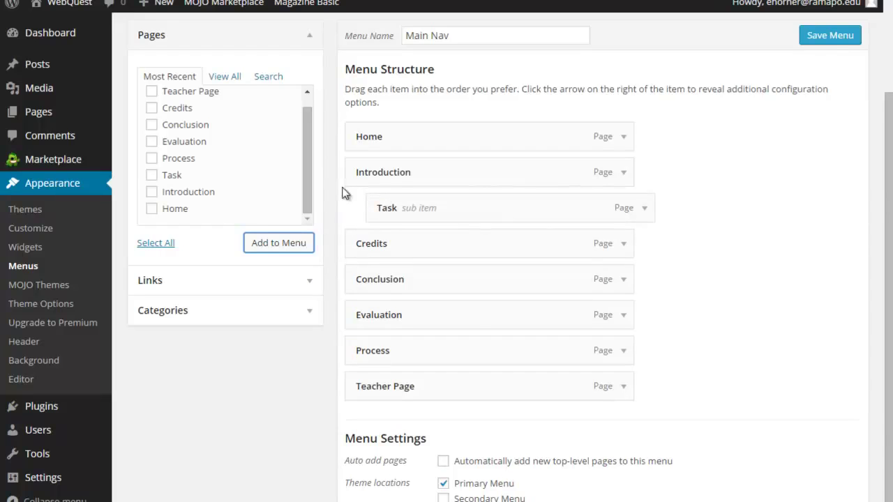
click(830, 36)
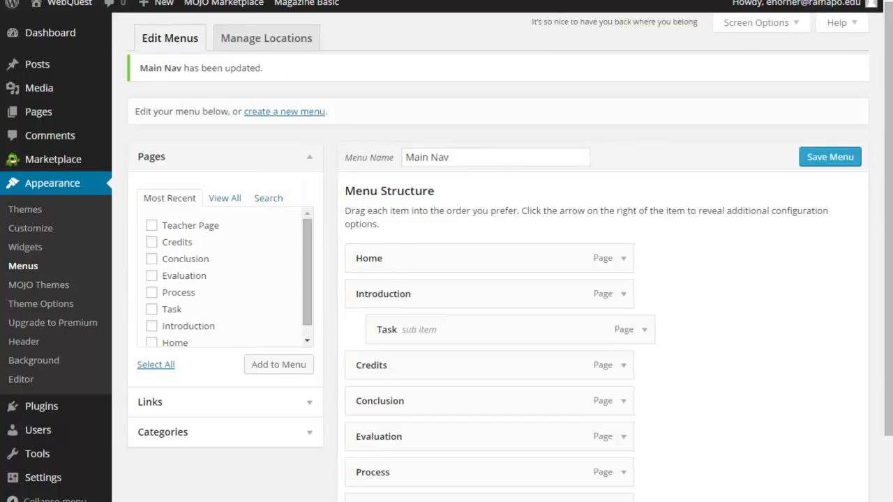
key(ctrl+Tab)
right_click(3, 134)
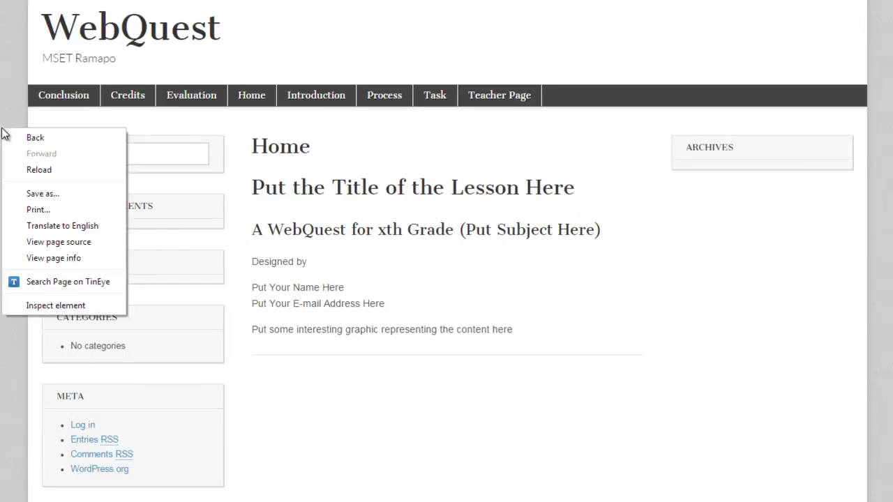
click(46, 175)
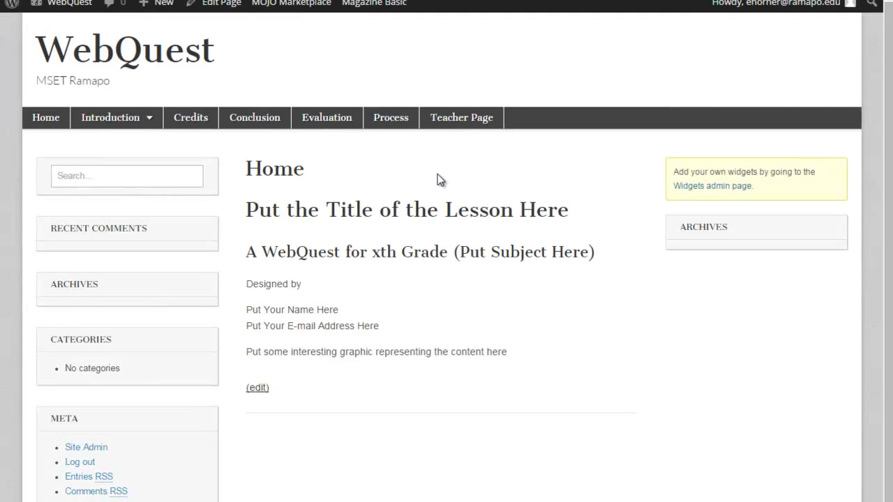
key(ctrl+Tab)
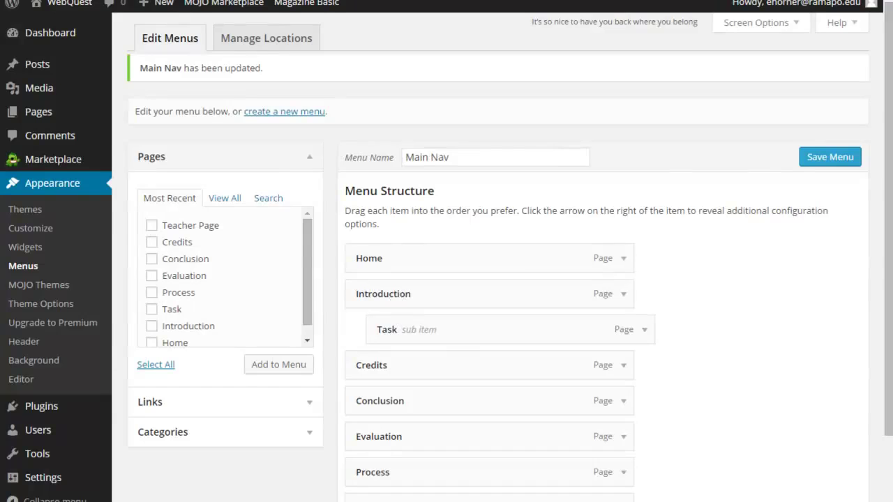
key(ctrl+Tab)
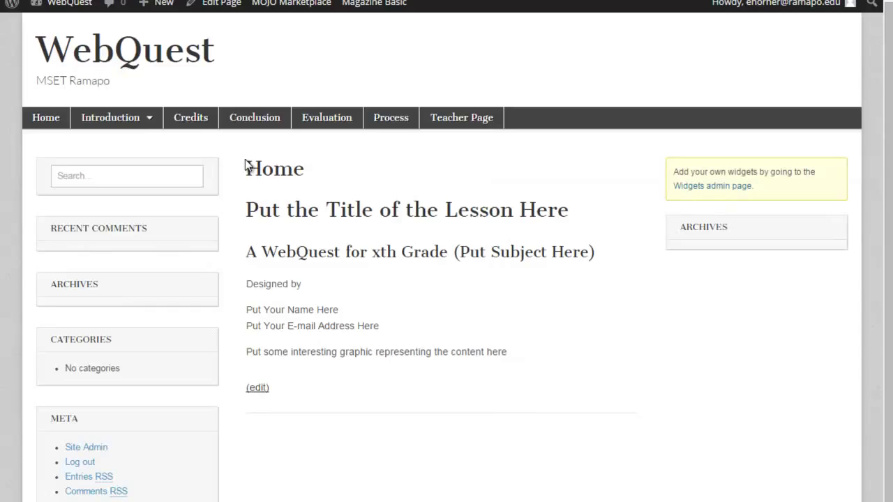
mouse_move(151, 123)
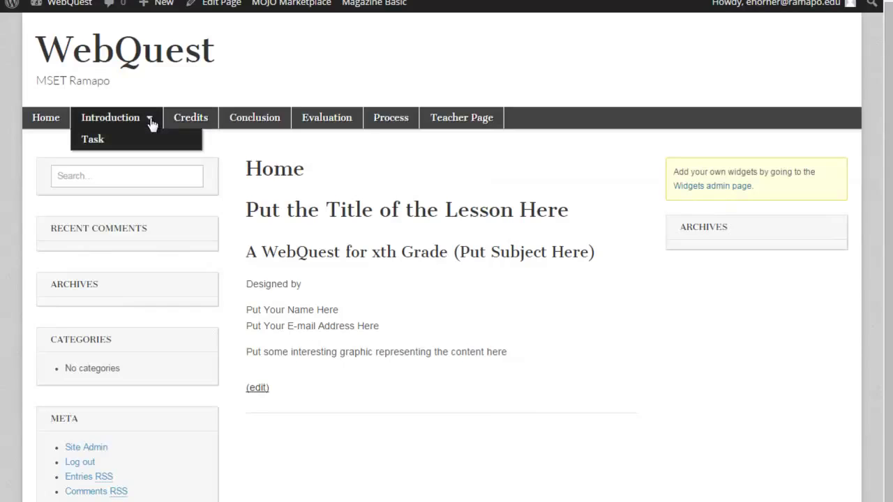
click(93, 142)
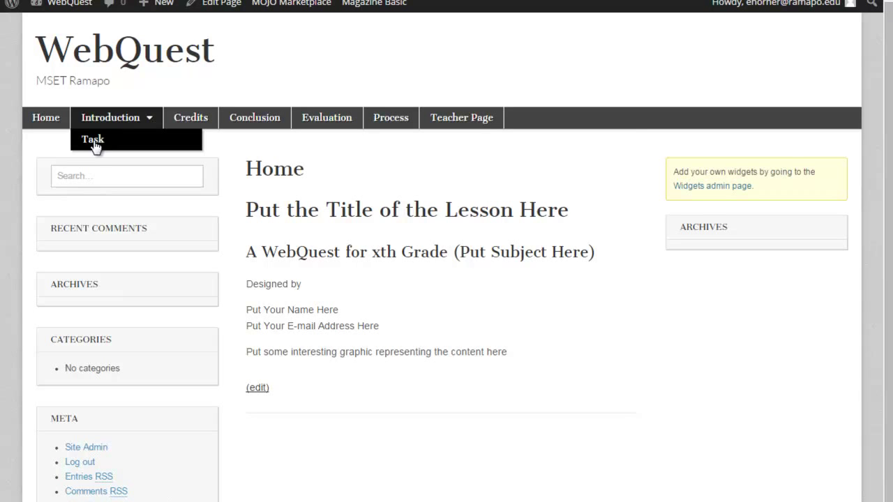
click(59, 122)
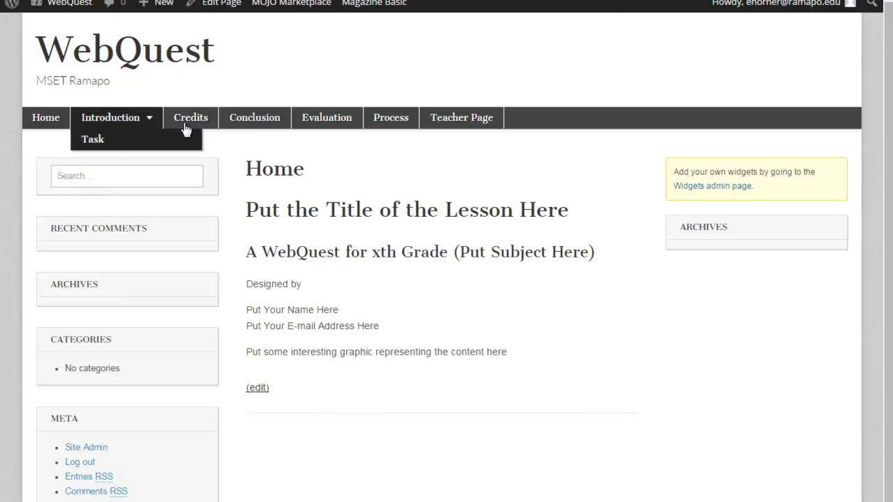
key(ctrl+Tab)
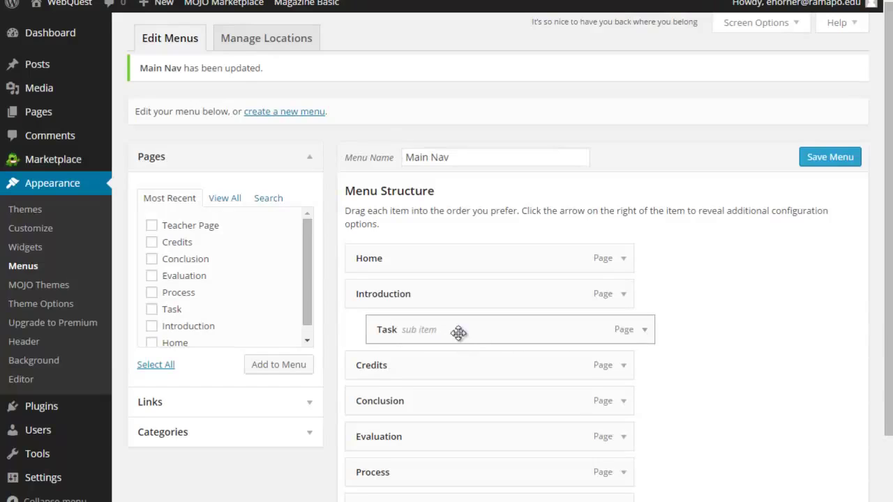
Step: Un-nest Task, put Credits above Teacher Page, Conclusion below Process, Evaluation above Conclusion
drag(456, 333, 305, 358)
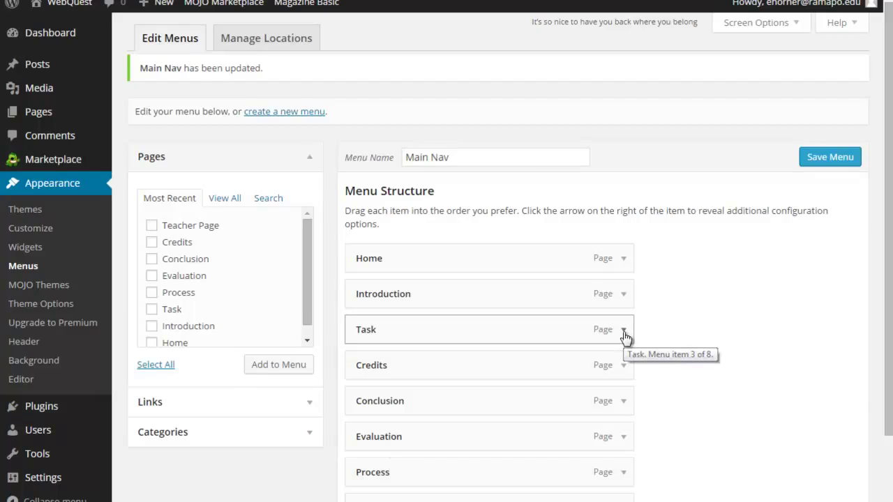
scroll(679, 337, down, 1)
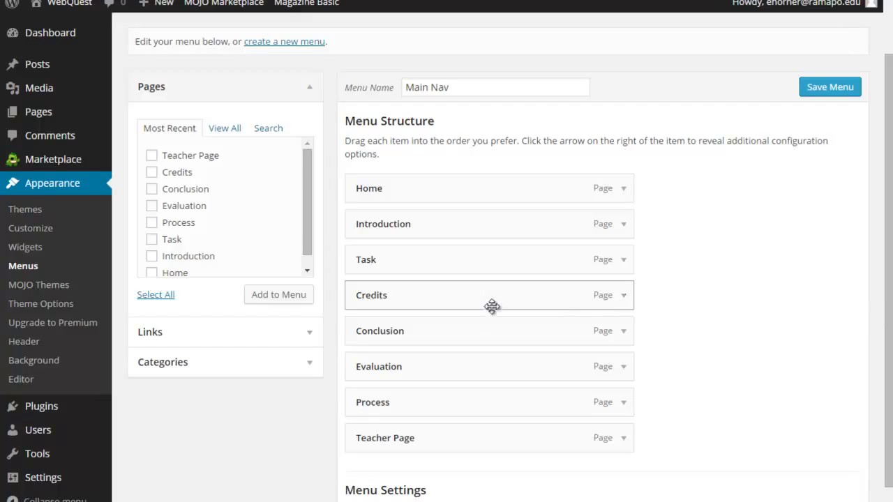
drag(460, 302, 452, 417)
drag(444, 333, 409, 386)
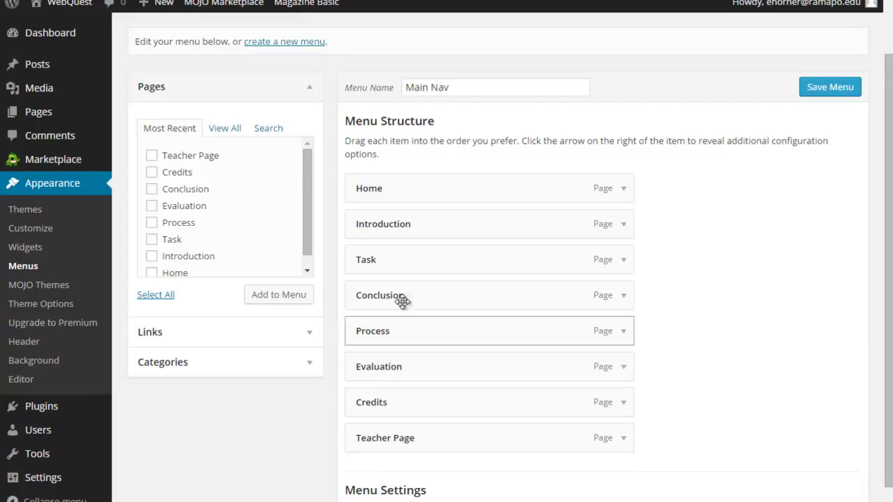
drag(394, 312, 363, 352)
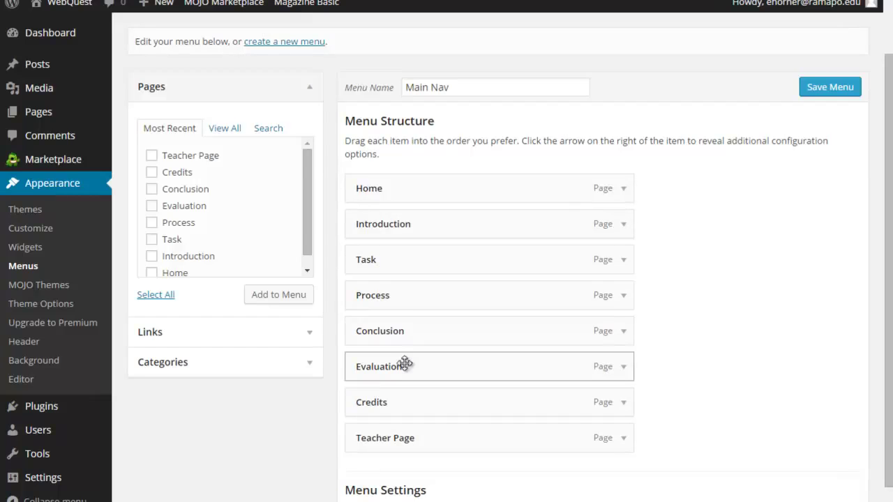
drag(399, 367, 222, 344)
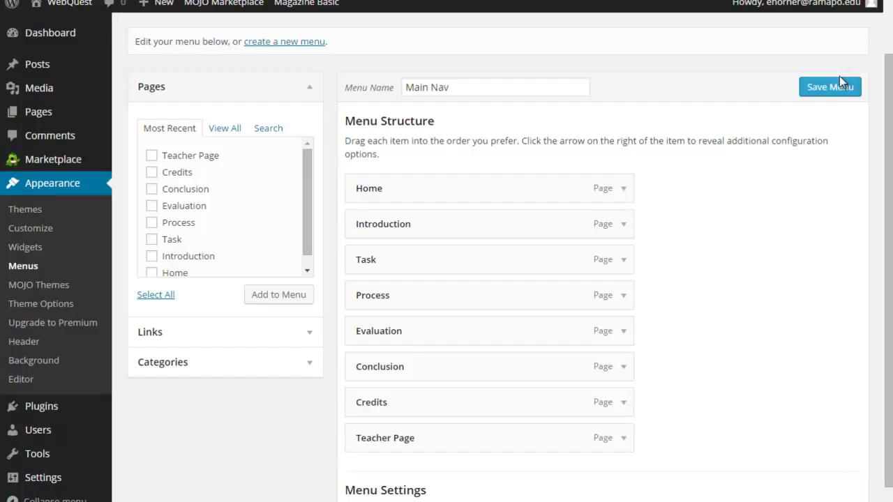
Step: Save Main Nav and reload the live site to show the new page order
click(827, 93)
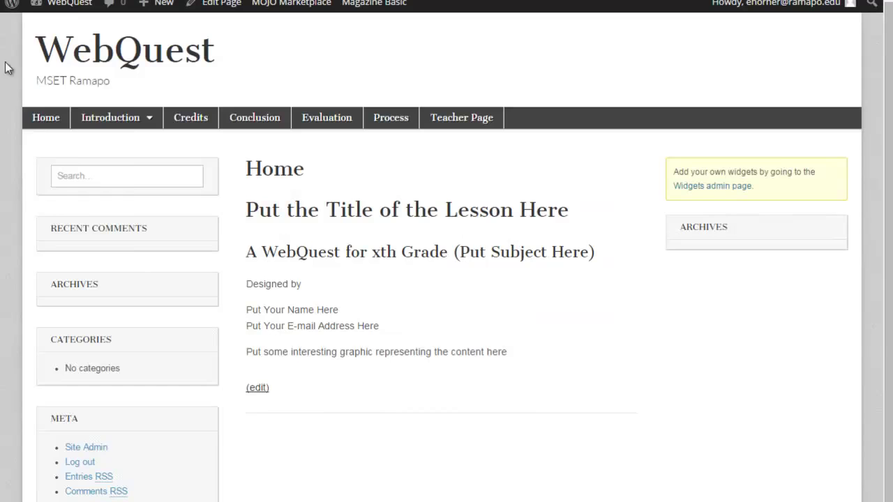
right_click(8, 67)
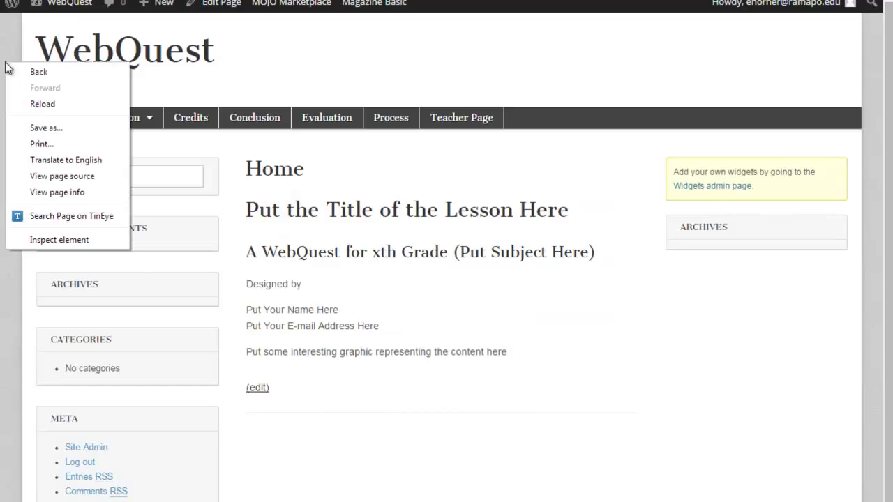
click(23, 104)
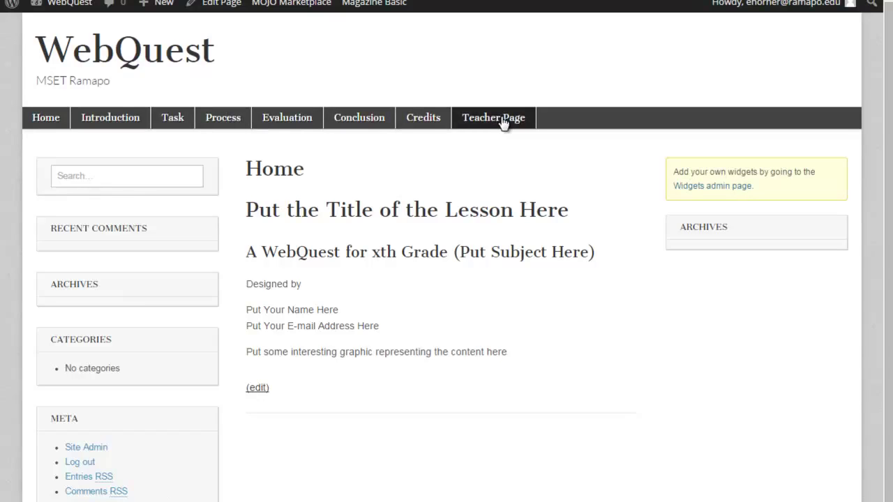
Step: Switch to the live WebQuest home page to review the navigation bar ending in Teacher Page
click(213, 1)
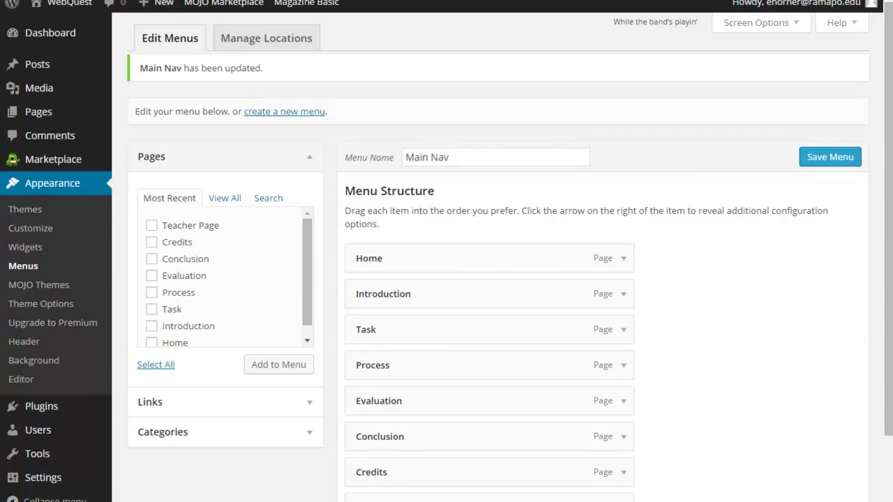
key(alt+Left)
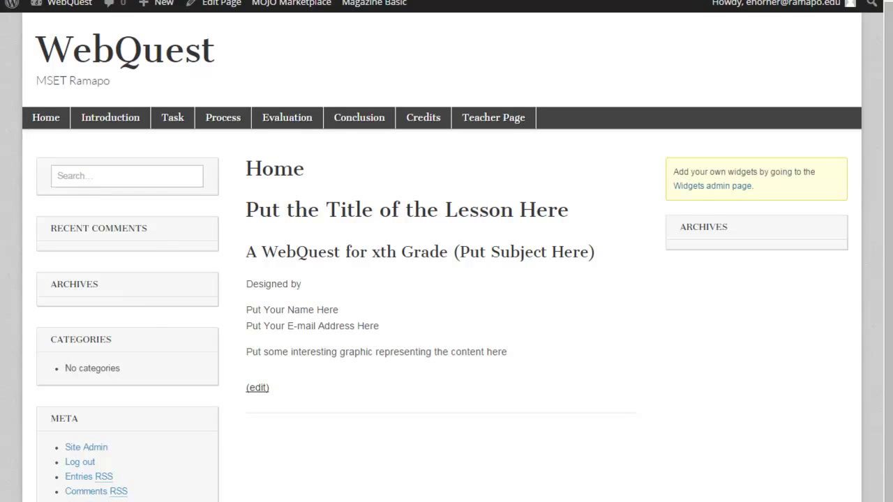
Step: Return to the admin Edit Menus tab to begin a new menu
key(ctrl+Tab)
key(ctrl+Tab)
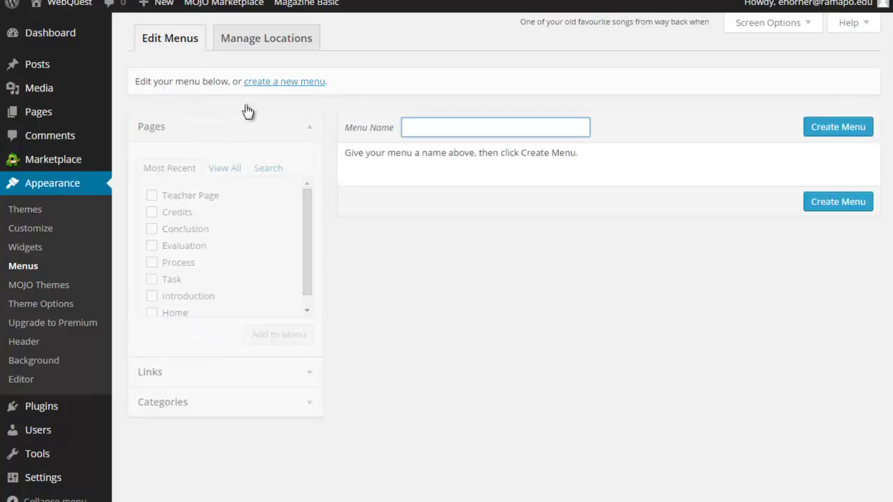
Step: Enter 'Tools' as the menu name and create the empty Tools menu
key(Down)
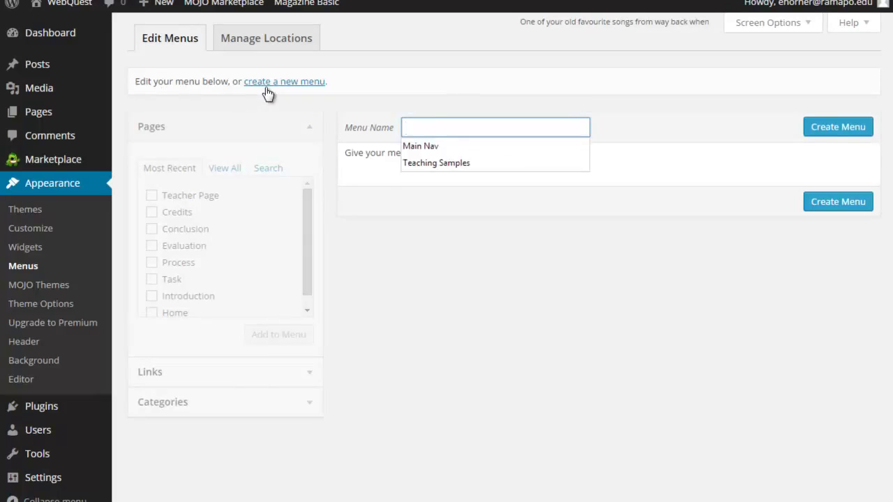
key(Escape)
text(Tools)
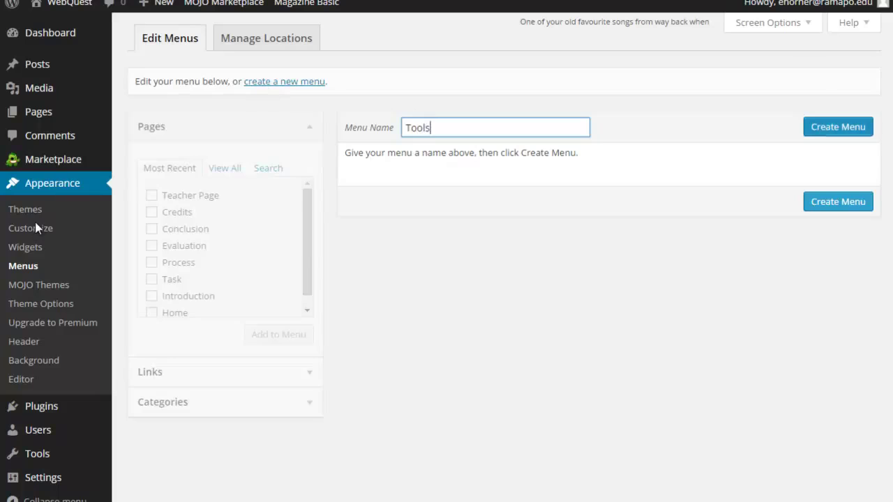
key(Tab)
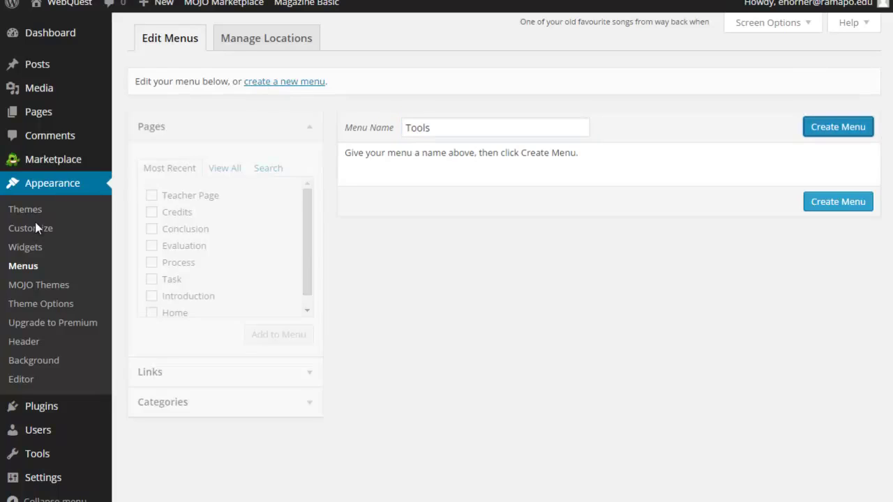
key(Return)
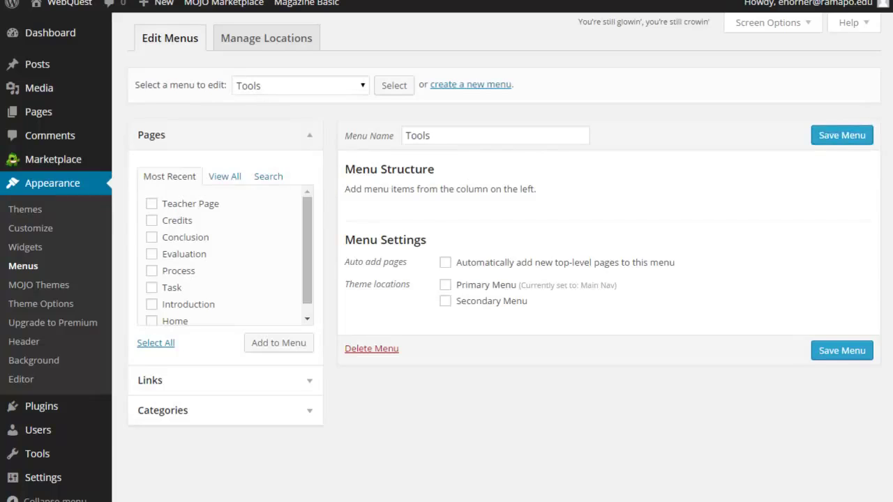
scroll(279, 258, down, 1)
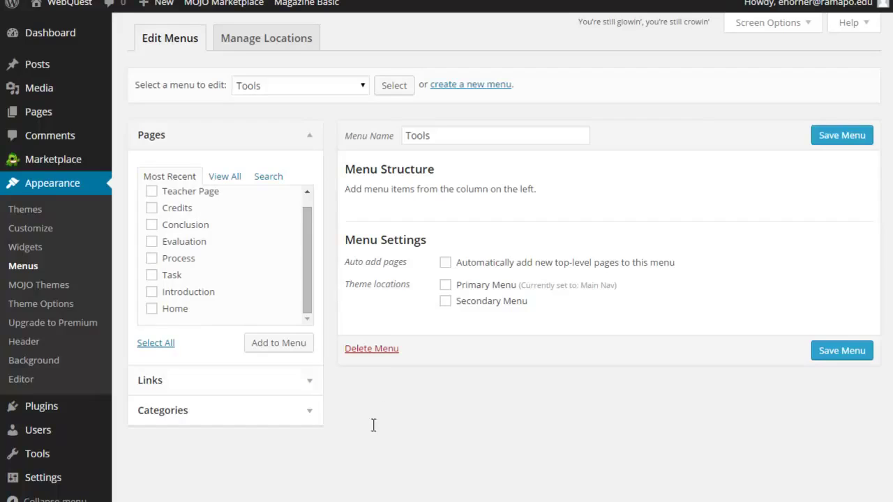
key(Return)
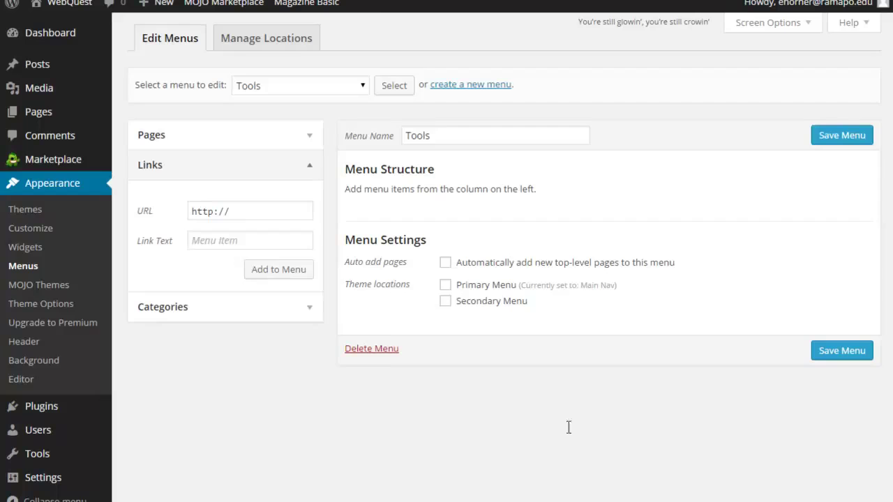
key(Tab)
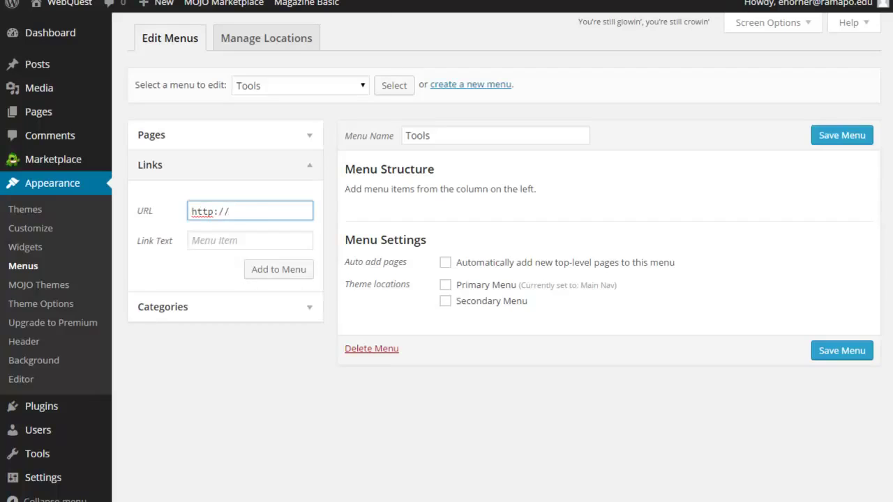
text(www.gmail.com)
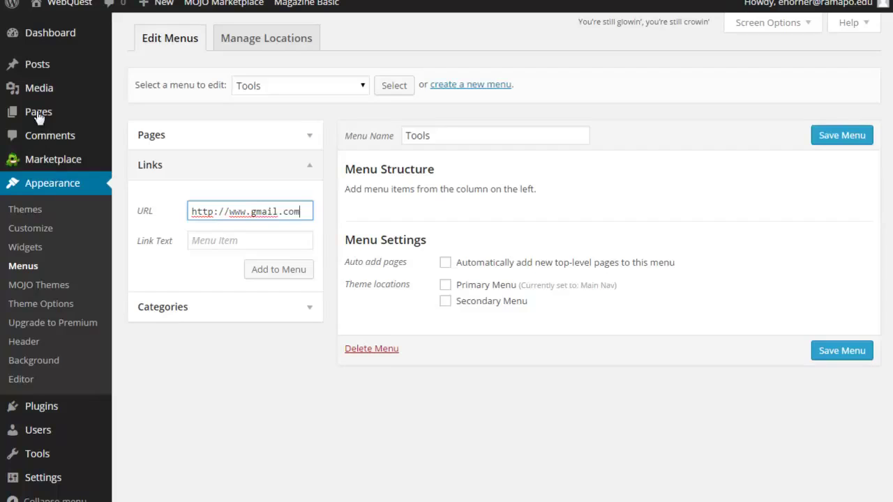
key(Tab)
text(Stud)
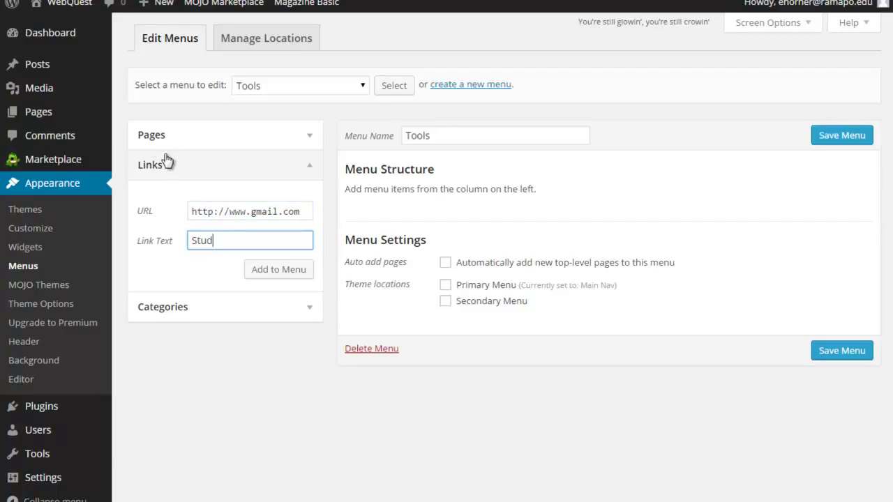
text(ent Email)
key(shift+Tab)
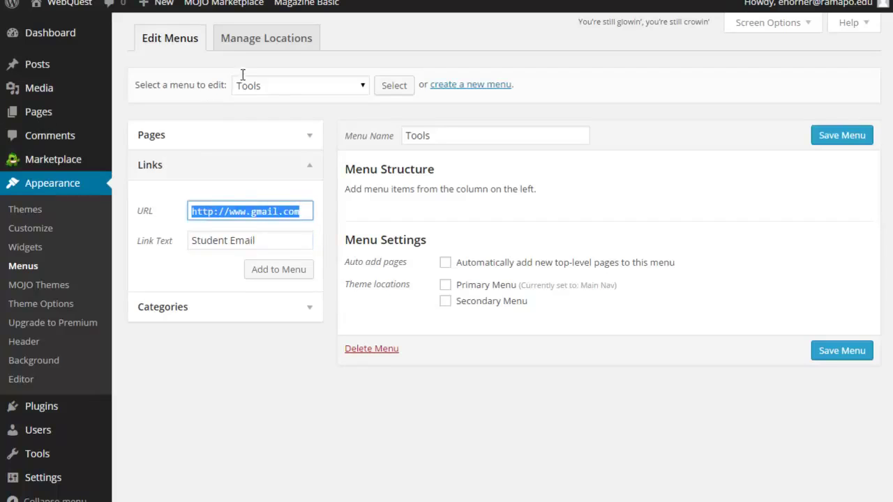
key(Tab)
key(Tab)
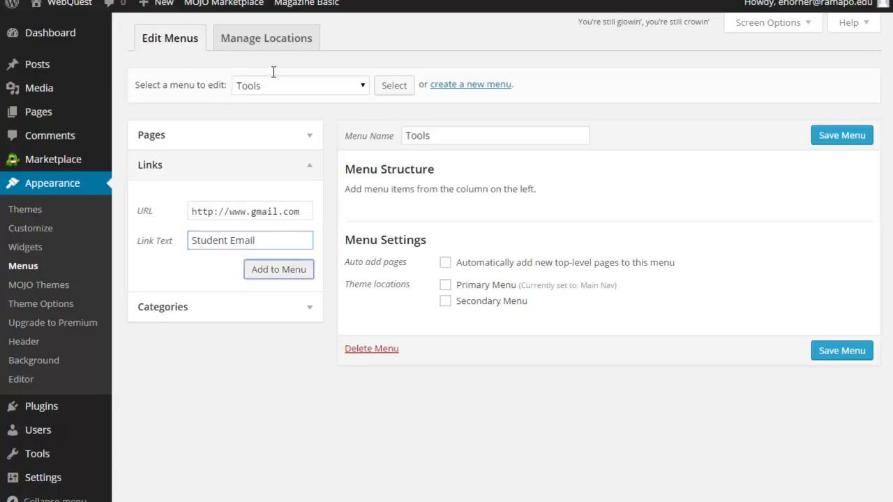
key(Return)
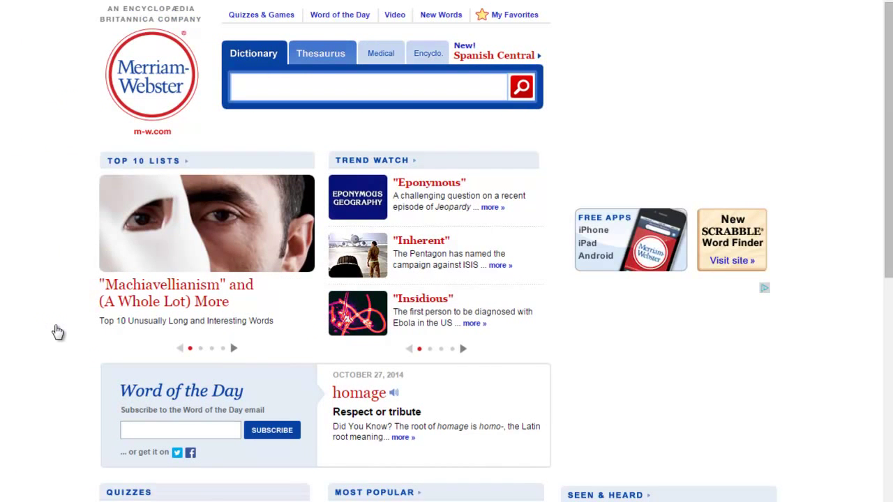
Step: Copy the Merriam-Webster dictionary page's address and minimize the browser back to WordPress
key(ctrl+l)
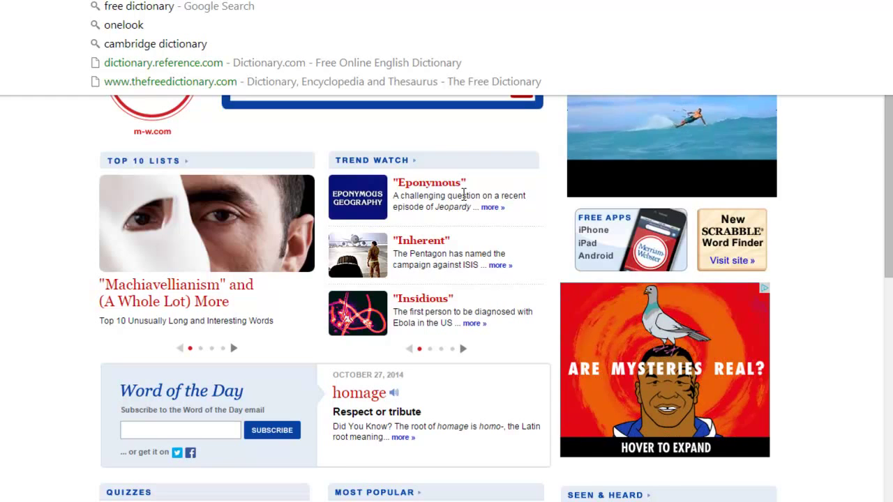
key(super+Down)
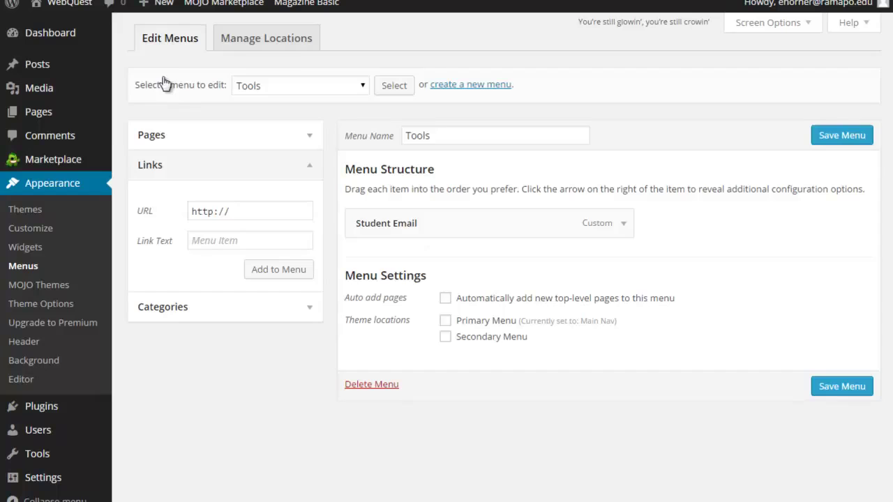
Step: Add a 'Dictionary' link with the pasted Merriam-Webster URL to Tools and save the menu
key(Tab)
key(BackSpace)
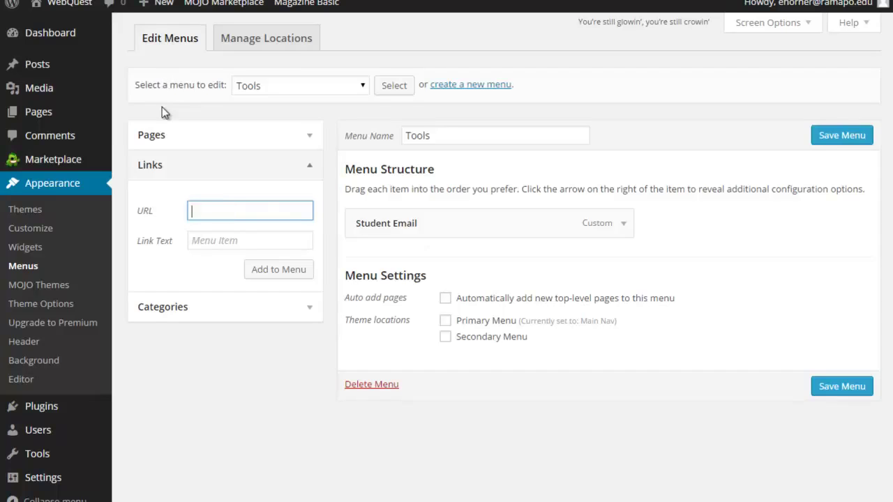
text(http://www.merriam-webster.com/dictionary/)
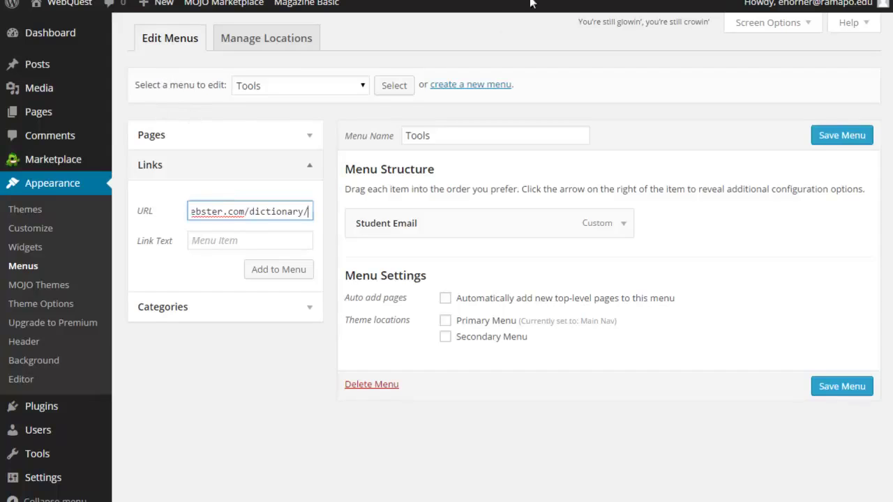
key(Tab)
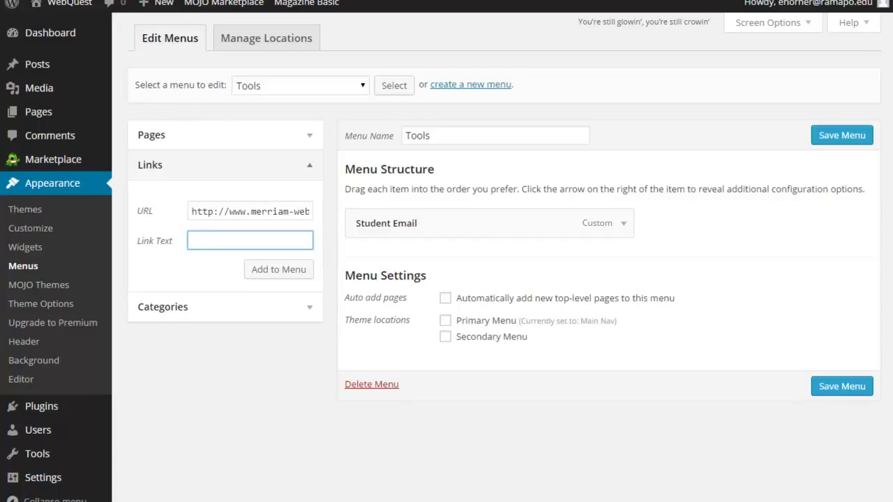
text(Dictionary)
key(Tab)
key(Return)
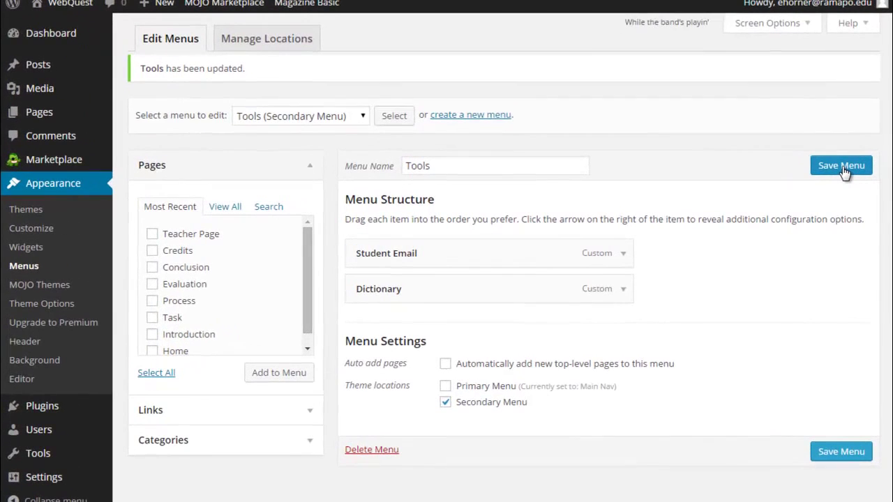
click(797, 178)
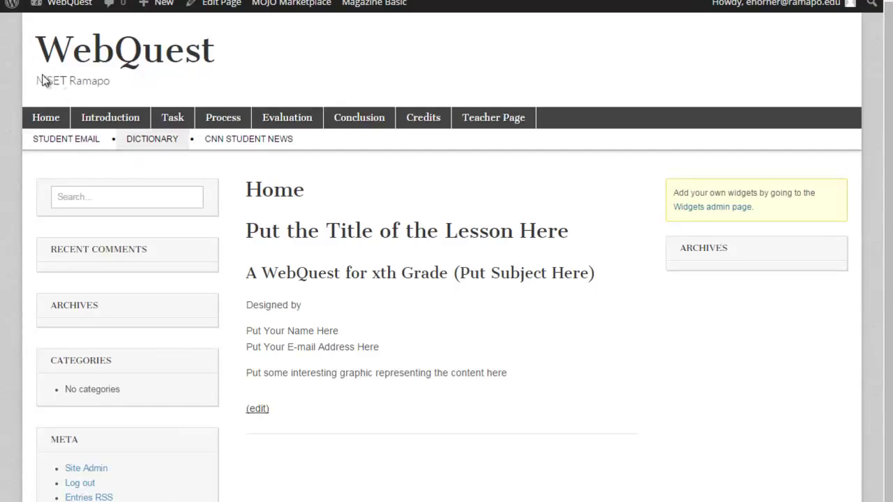
Step: Reload the live WebQuest site to show the Student Email and Dictionary secondary bar
key(F5)
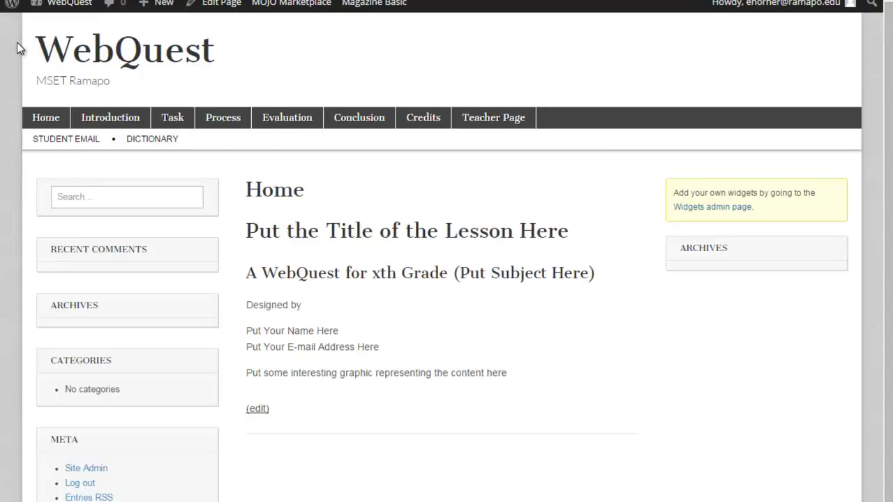